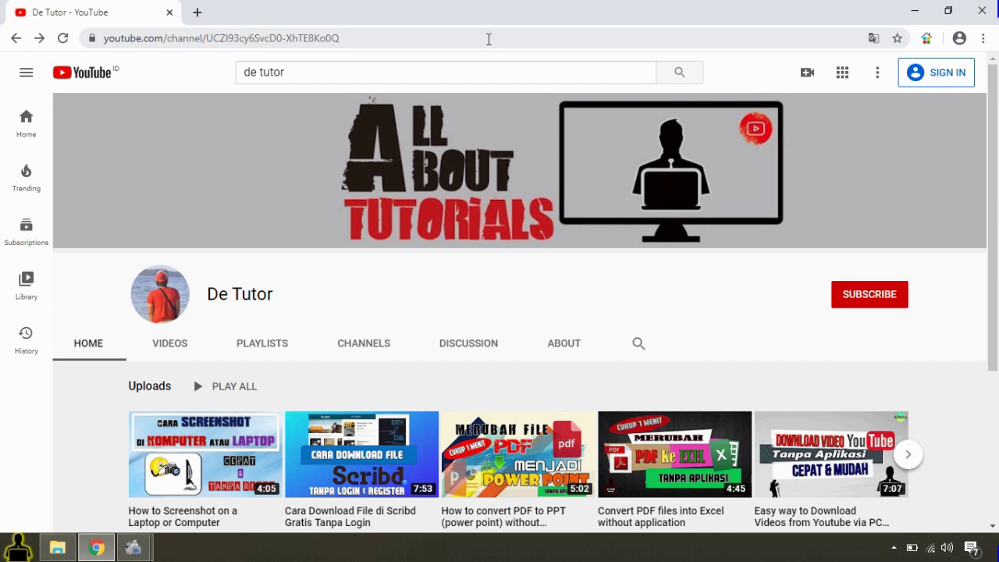
# - Launch Word 2013 from the Start menu and create a blank document, Document1
pyautogui.click(4, 556)
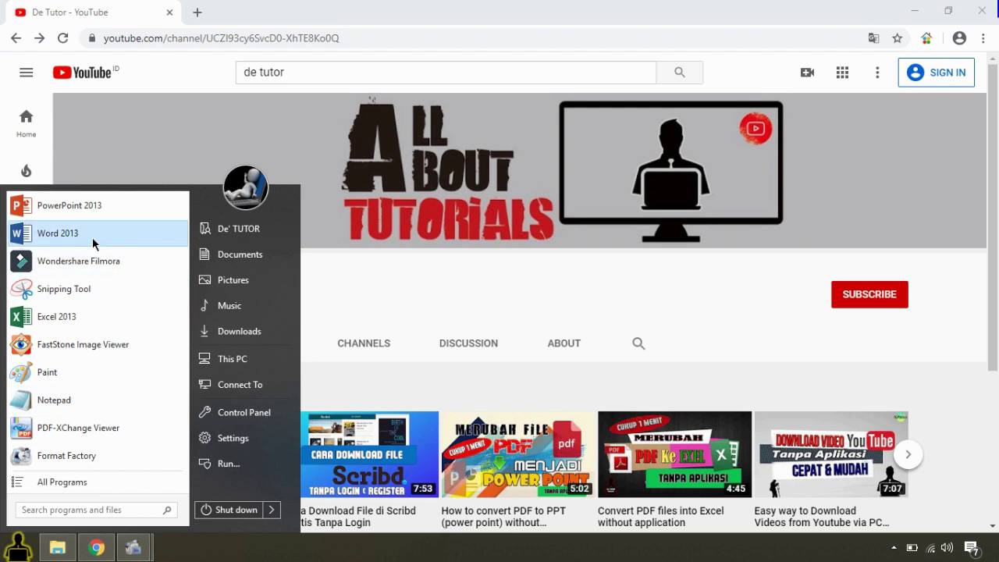
pyautogui.click(92, 238)
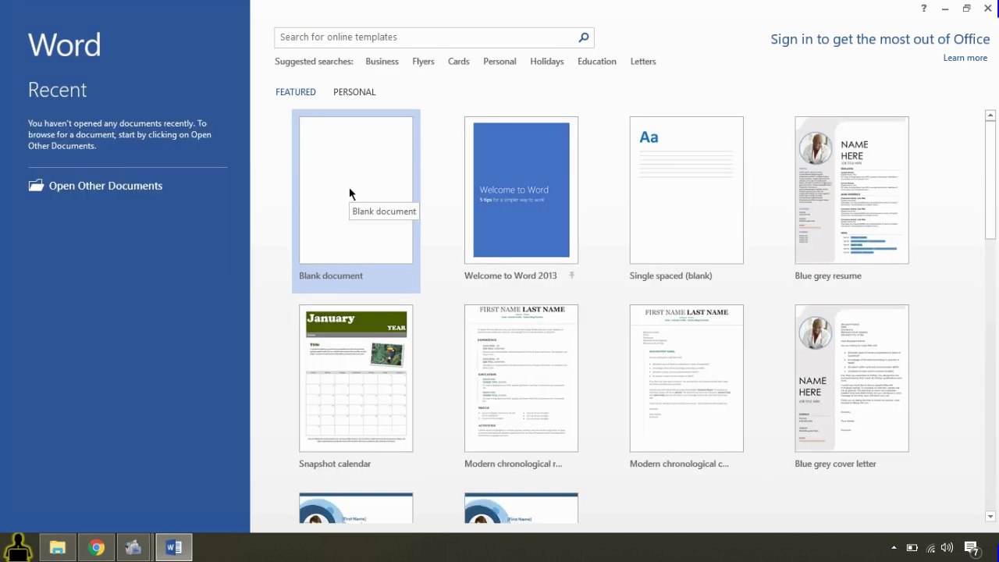
pyautogui.click(349, 187)
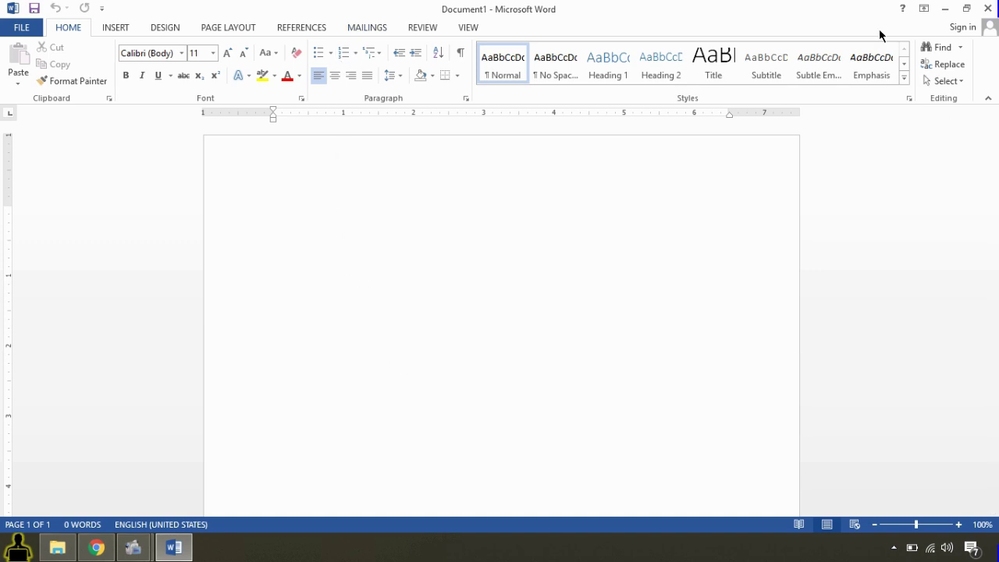
# - Open Page Setup from Page Layout and check the 1" margins and paper settings
pyautogui.click(234, 35)
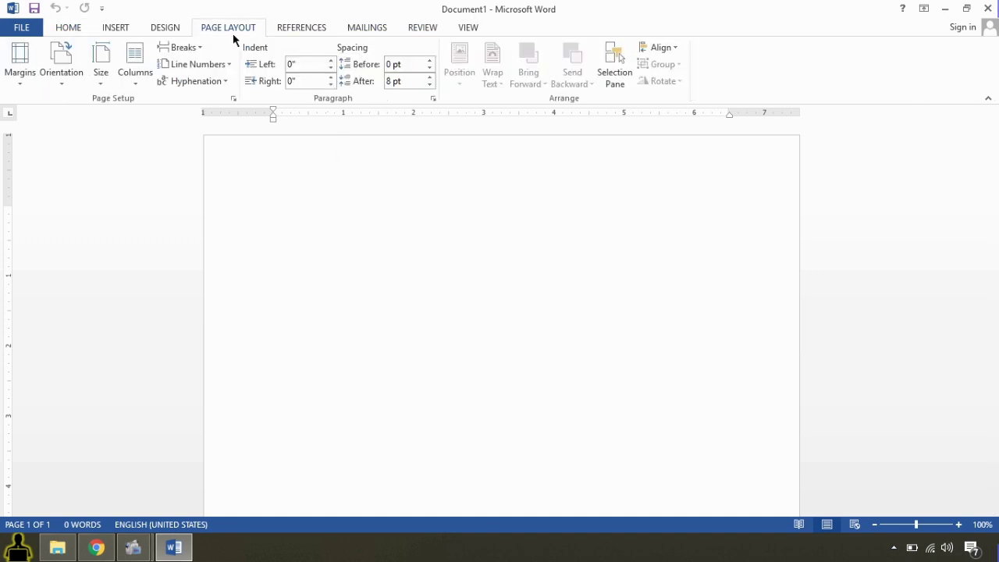
pyautogui.click(235, 98)
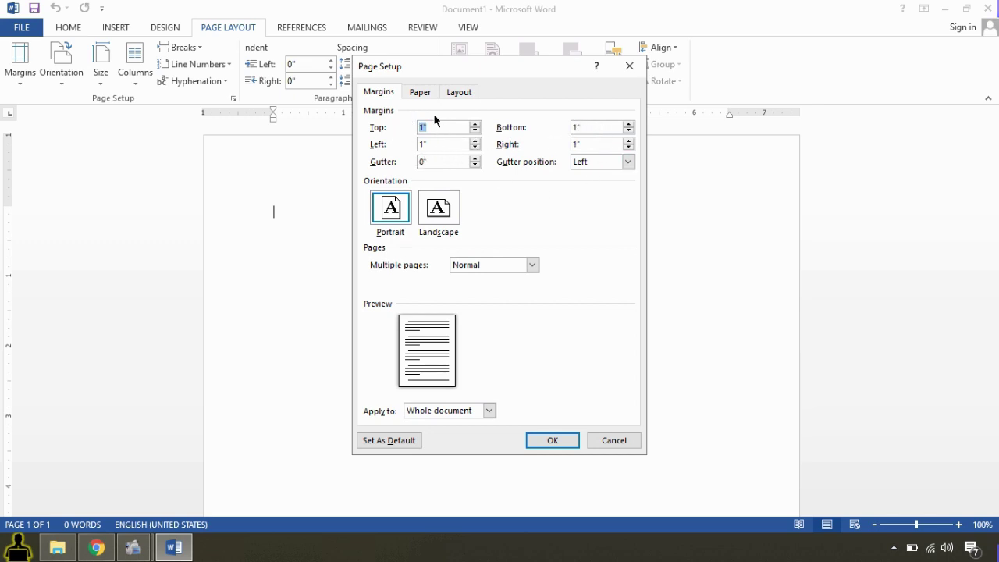
pyautogui.click(421, 93)
pyautogui.click(384, 97)
# - Close Page Setup and set 'Show measurements in units of' to Centimeters in Word's Advanced options
pyautogui.click(628, 72)
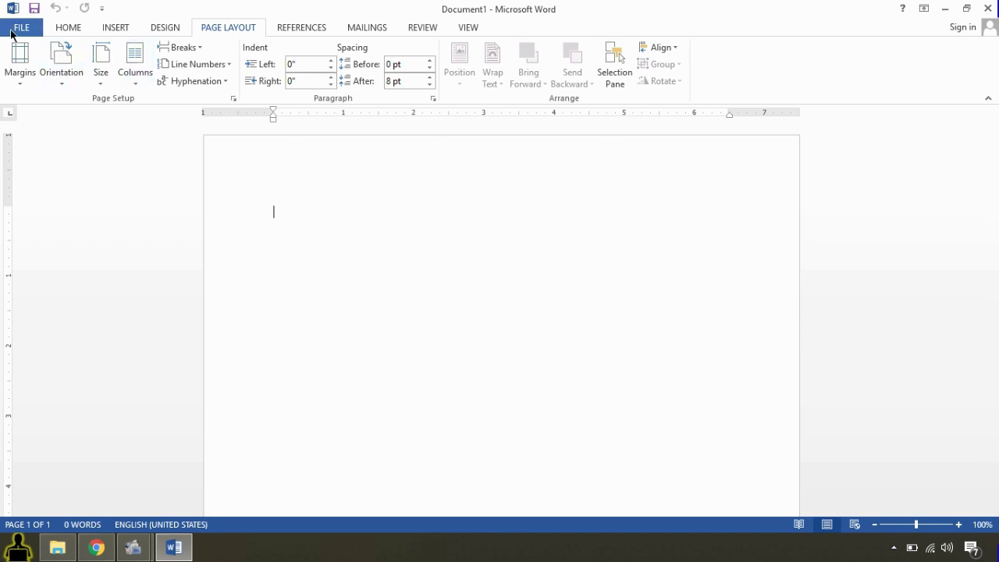
pyautogui.click(19, 28)
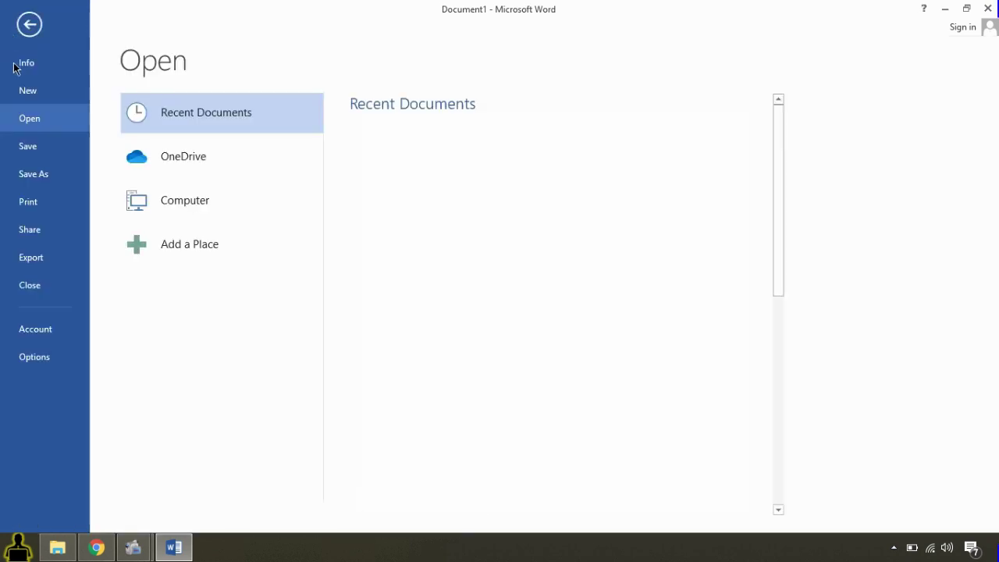
pyautogui.click(38, 355)
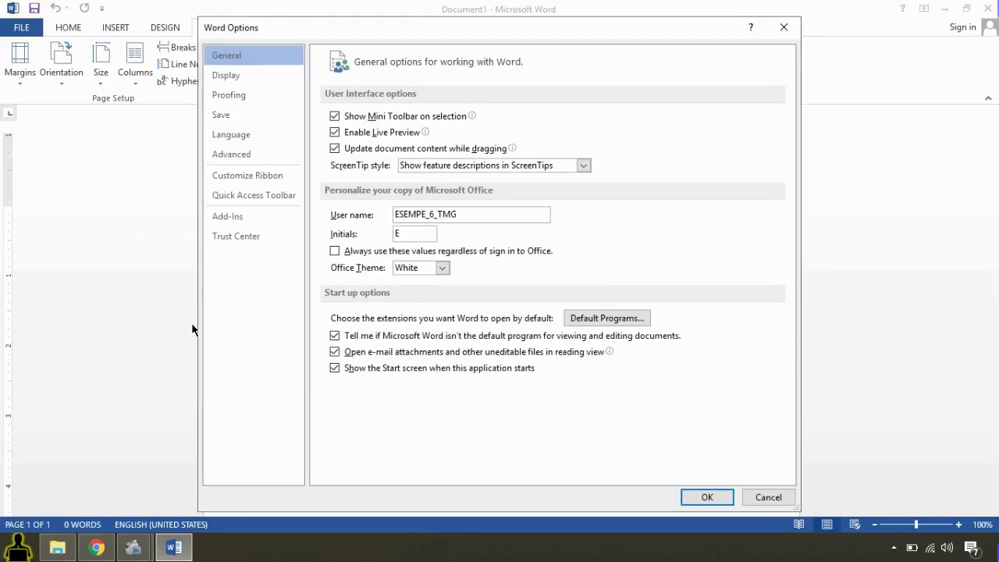
pyautogui.click(232, 156)
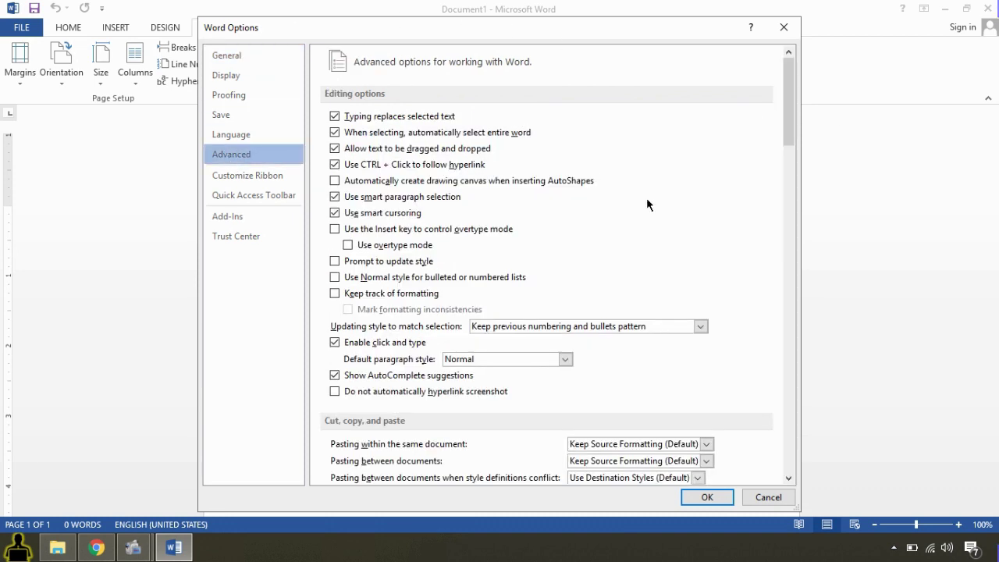
pyautogui.scroll(-5, 647, 201)
pyautogui.scroll(-5, 647, 200)
pyautogui.scroll(-5, 647, 201)
pyautogui.scroll(-4, 649, 201)
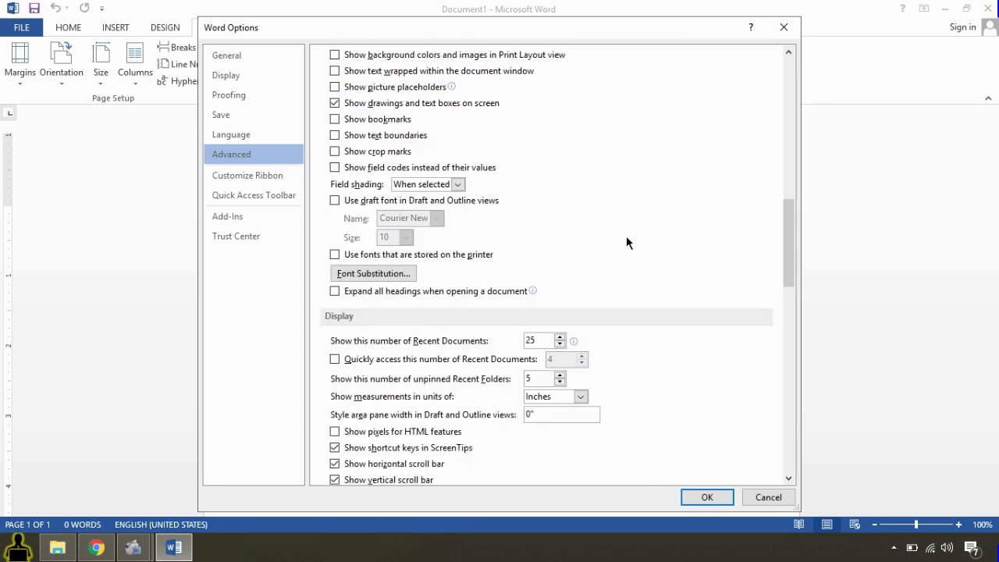
pyautogui.scroll(-1, 474, 384)
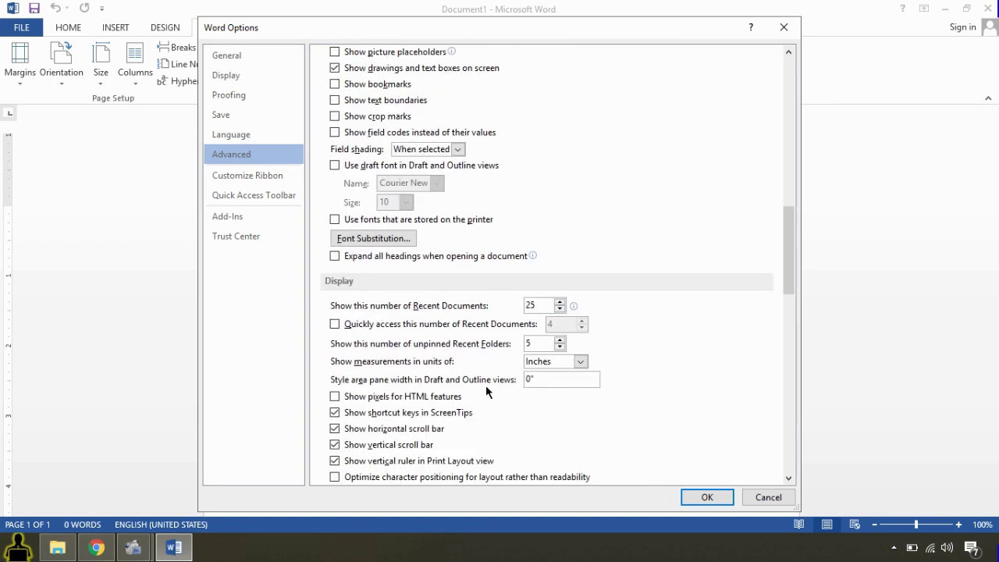
pyautogui.click(581, 361)
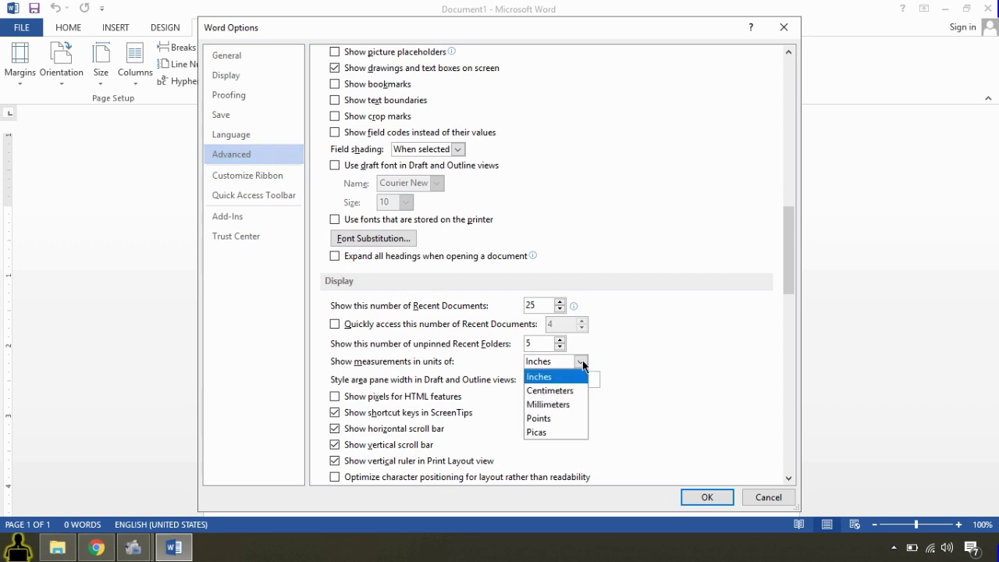
pyautogui.click(550, 389)
pyautogui.click(708, 493)
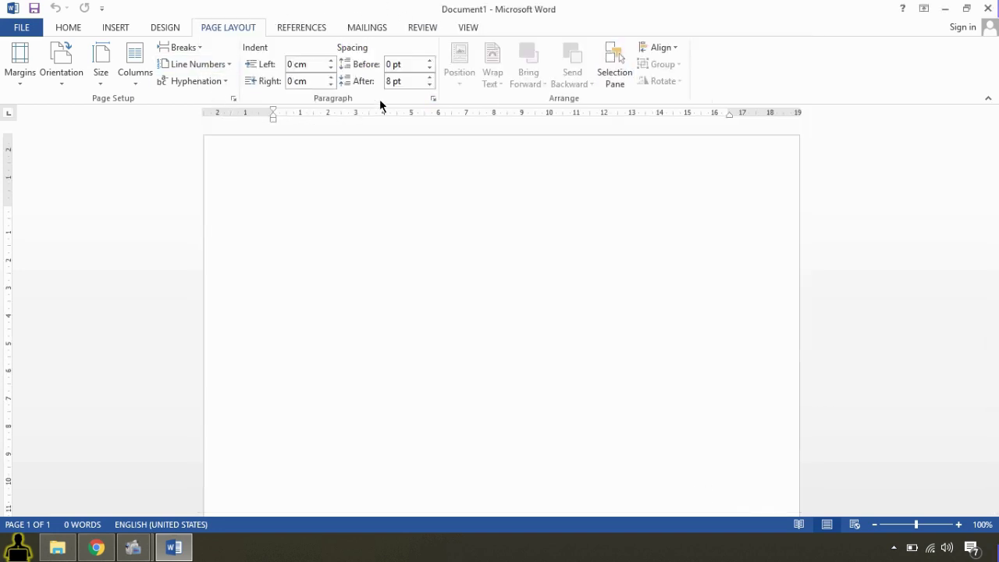
pyautogui.click(233, 98)
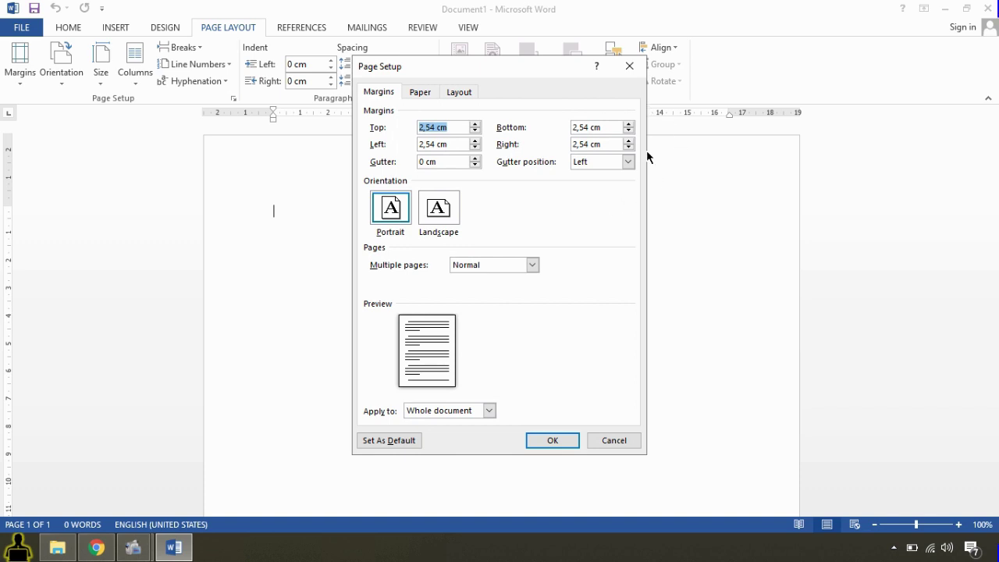
pyautogui.click(559, 441)
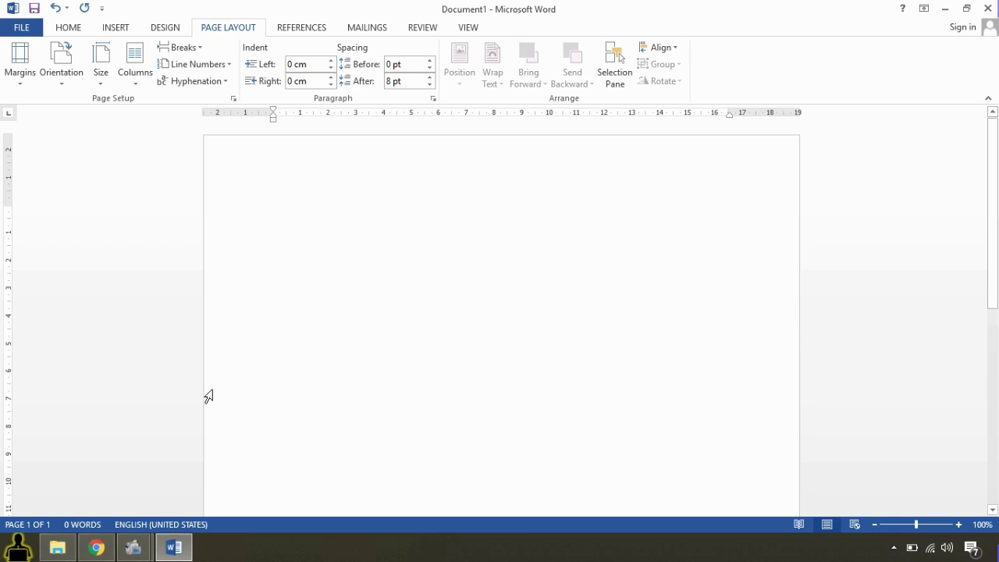
# - Return to the De Tutor YouTube channel page in Chrome
pyautogui.click(97, 547)
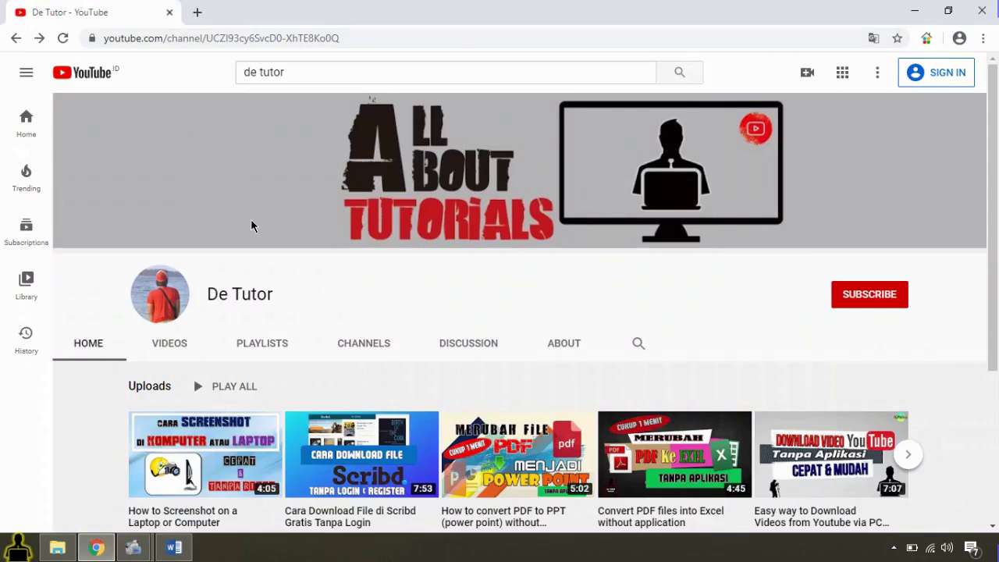